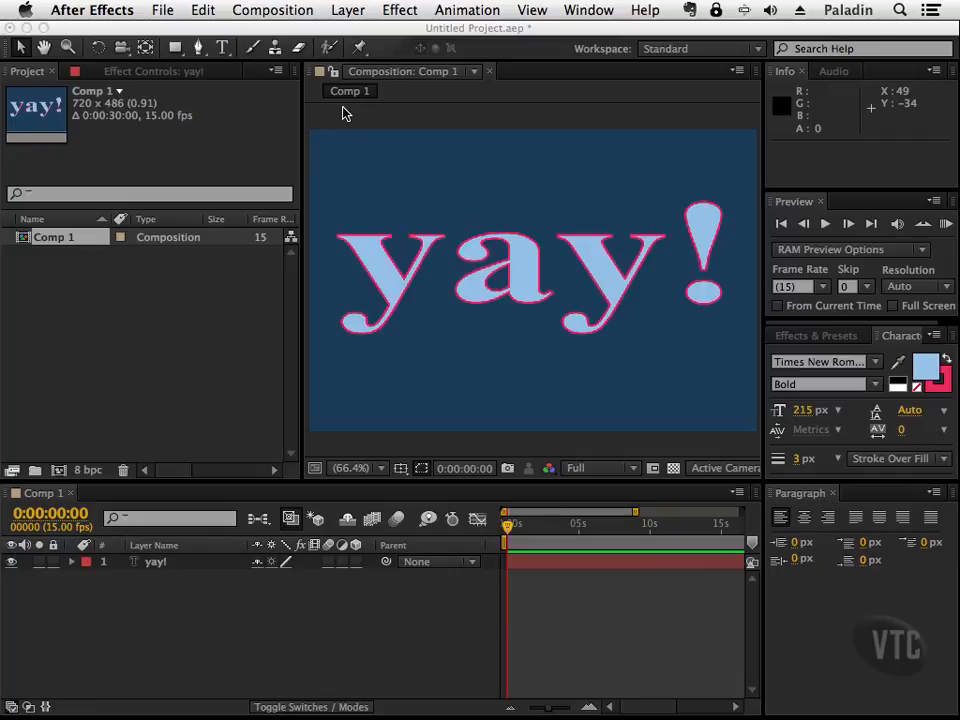
# - Reposition the yay! text at about 42.2, 281.7 in the composition and enlarge the timeline area
pyautogui.moveTo(624, 292)
pyautogui.mouseDown()
pyautogui.moveTo(640, 348)
pyautogui.moveTo(632, 313)
pyautogui.moveTo(641, 302)
pyautogui.mouseUp()
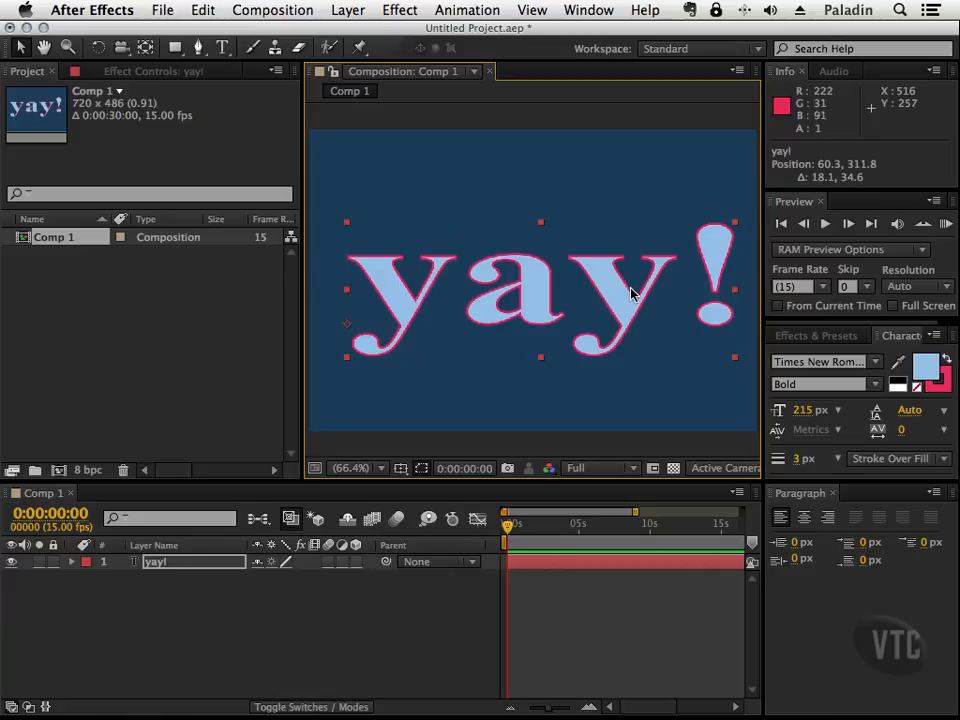
pyautogui.moveTo(613, 321); pyautogui.dragTo(617, 285)
pyautogui.moveTo(317, 481); pyautogui.dragTo(325, 360)
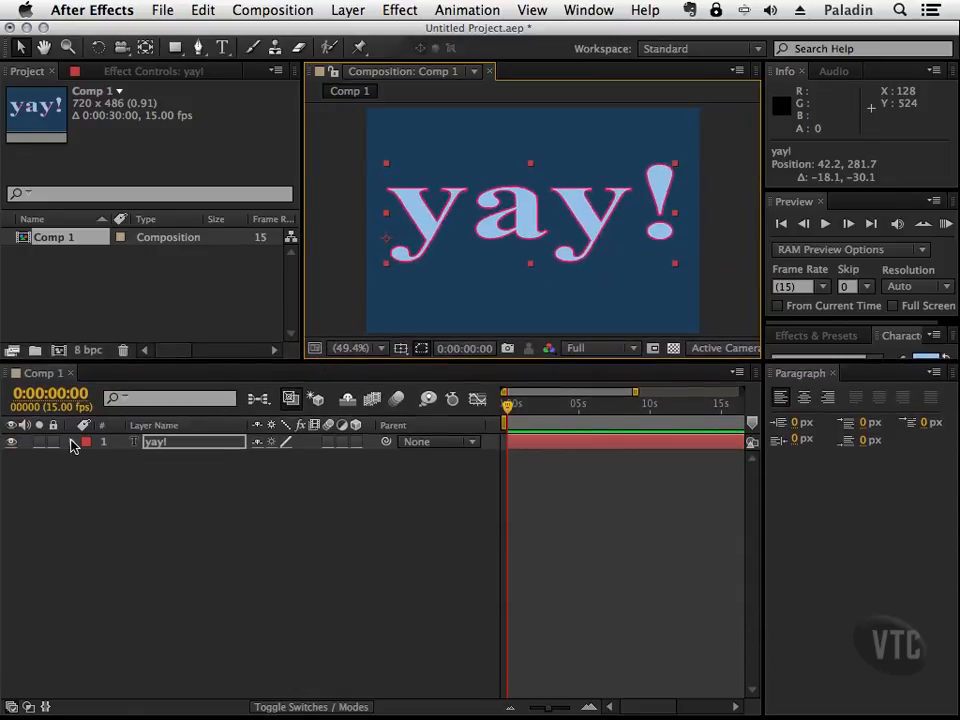
# - Examine the yay! layer's Text, Path Options, More Options and Transform properties, leaving only the Text group expanded
pyautogui.click(72, 443)
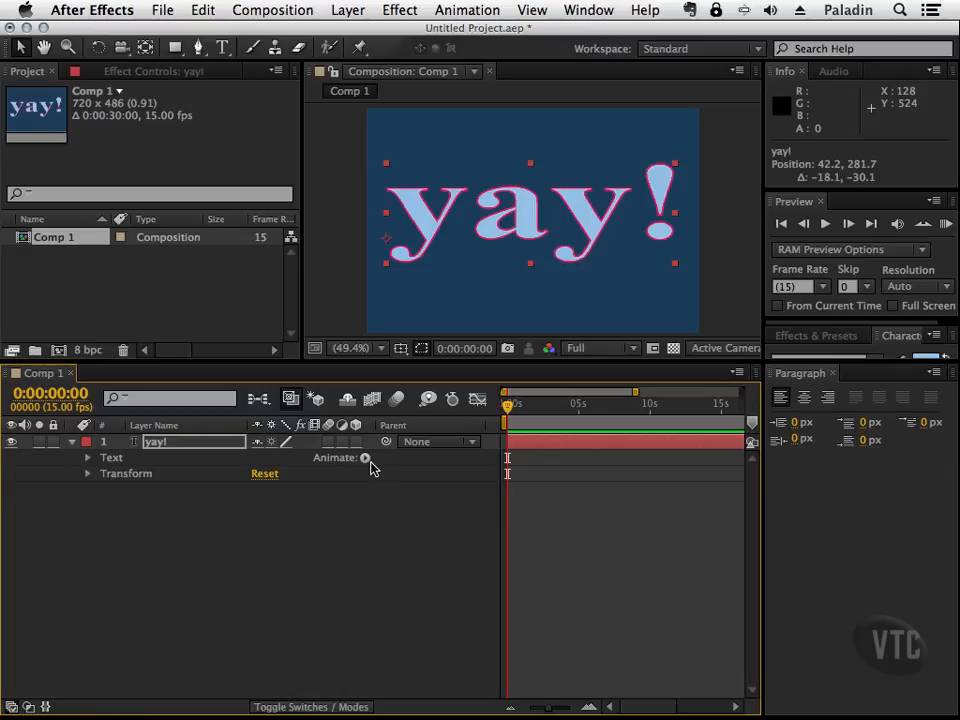
pyautogui.click(88, 458)
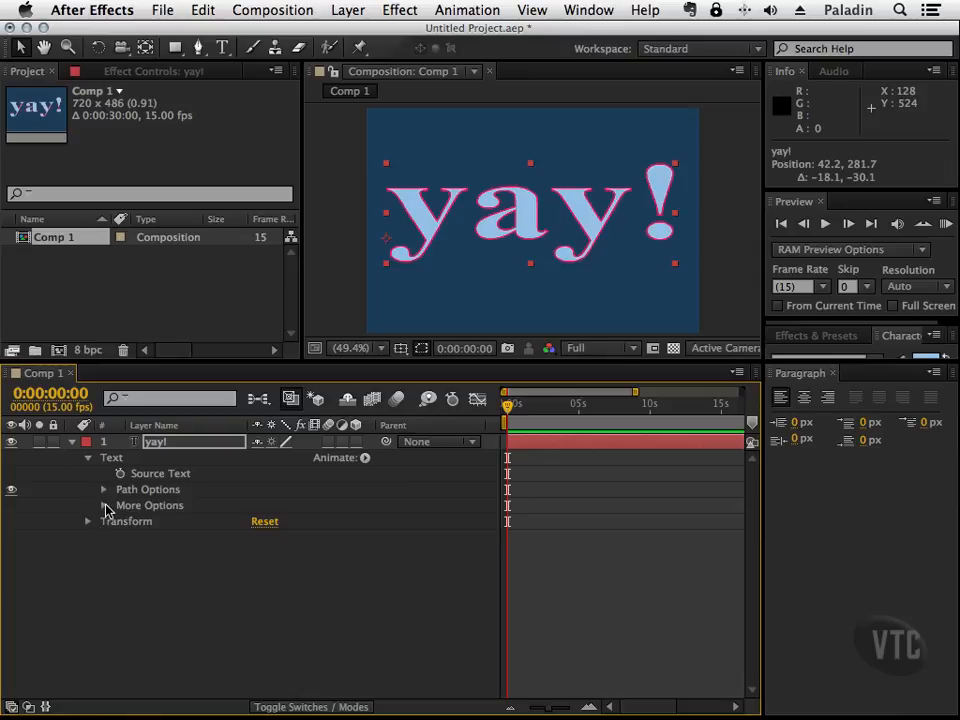
pyautogui.click(104, 490)
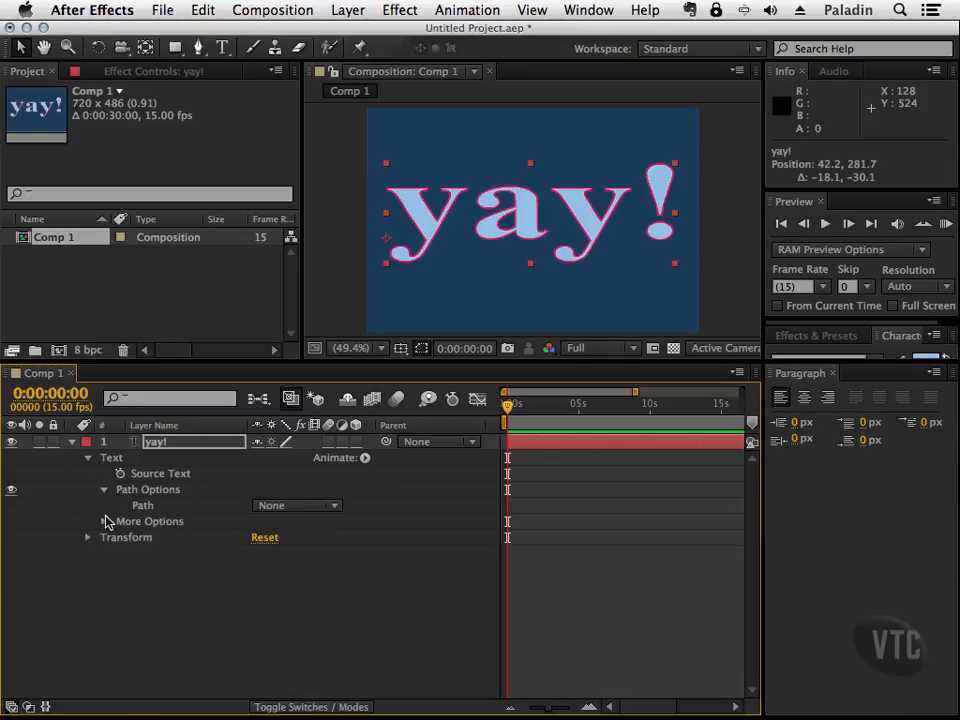
pyautogui.click(104, 522)
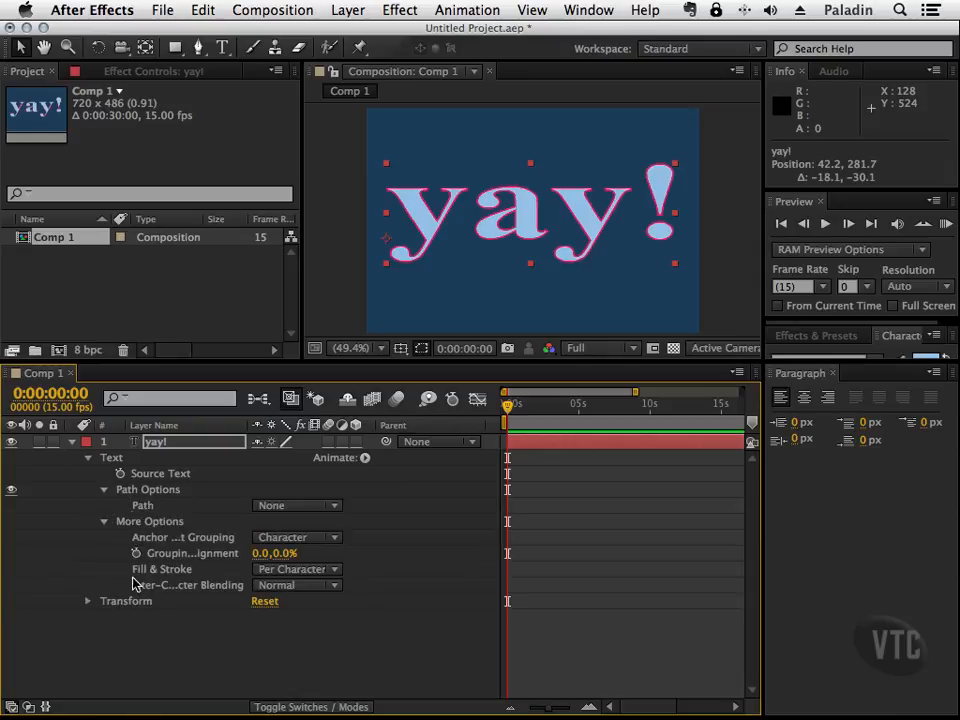
pyautogui.click(88, 602)
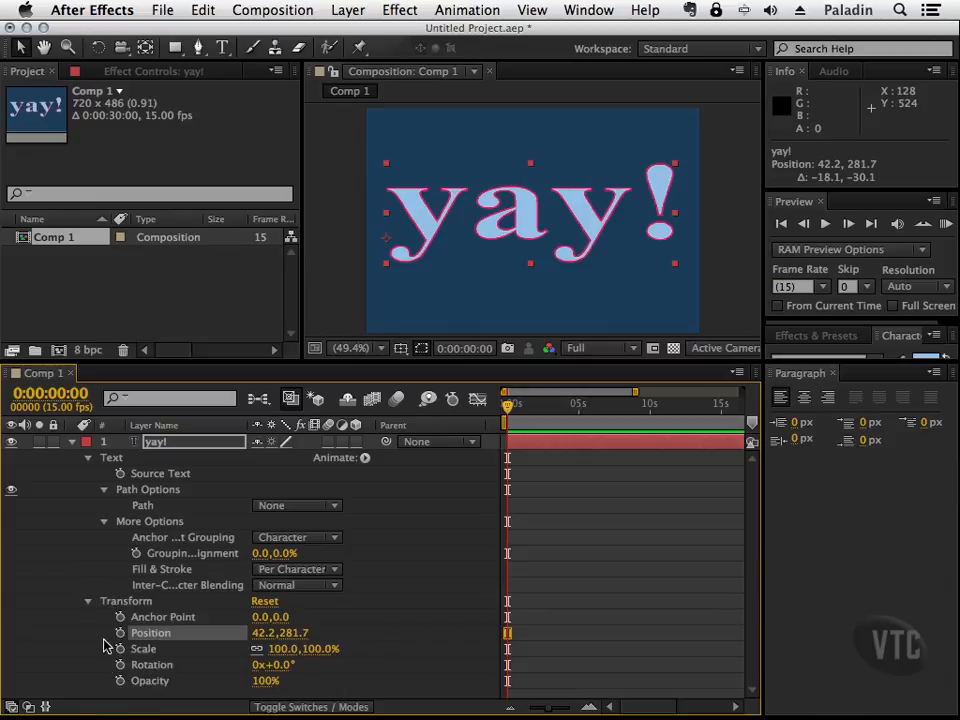
pyautogui.click(103, 490)
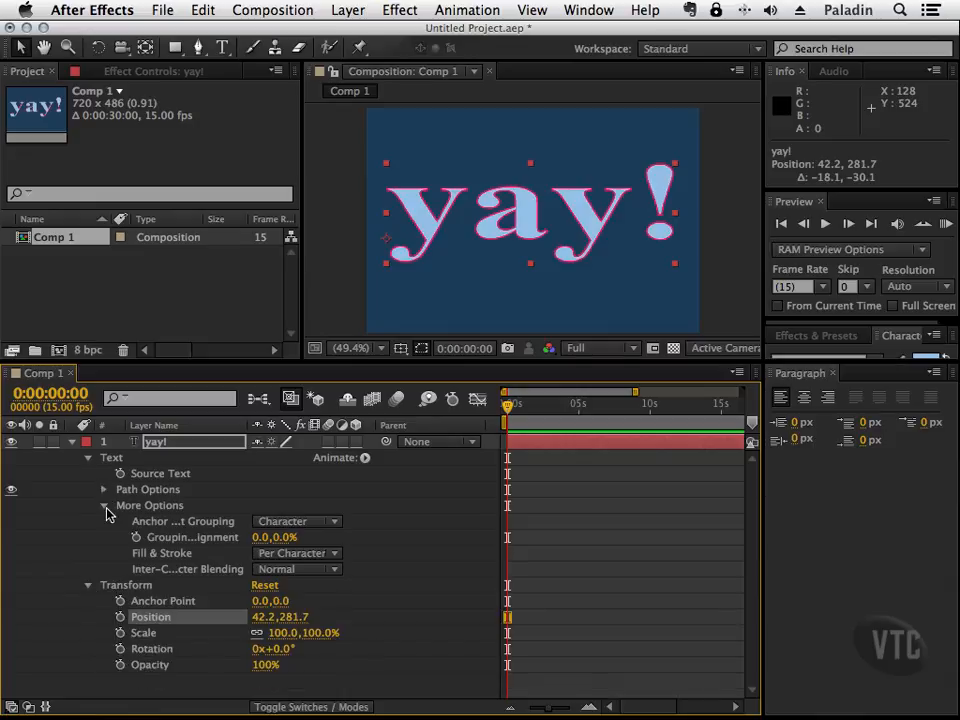
pyautogui.click(104, 505)
pyautogui.click(88, 522)
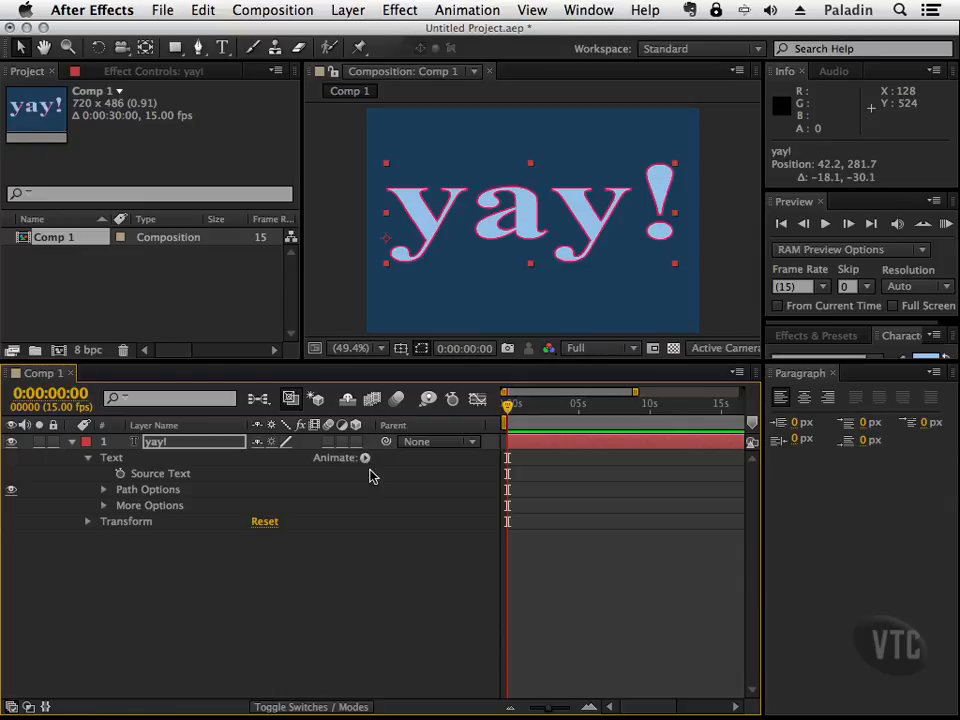
# - Add a Stroke Width text animator to the yay! layer and keyframe it at 46 at 0:00:00:00
pyautogui.click(366, 458)
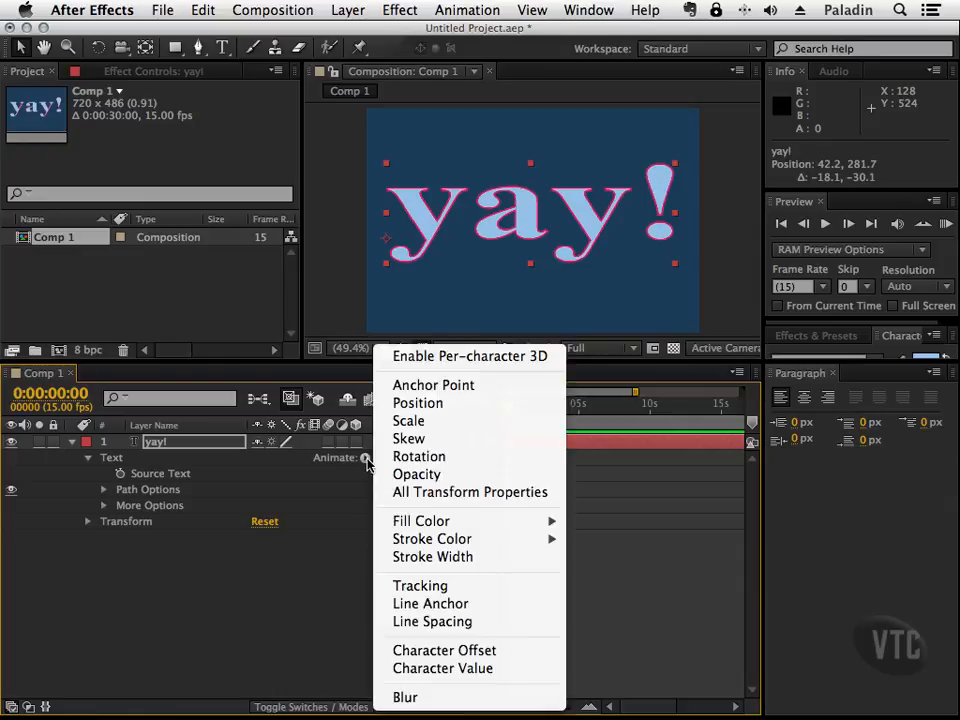
pyautogui.click(272, 585)
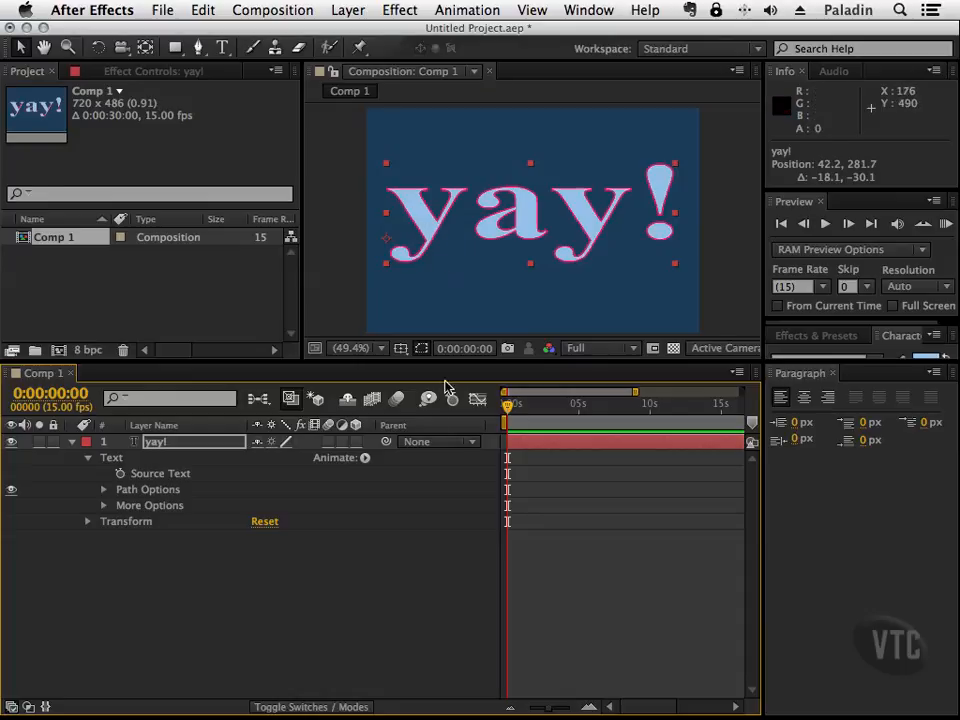
pyautogui.click(365, 457)
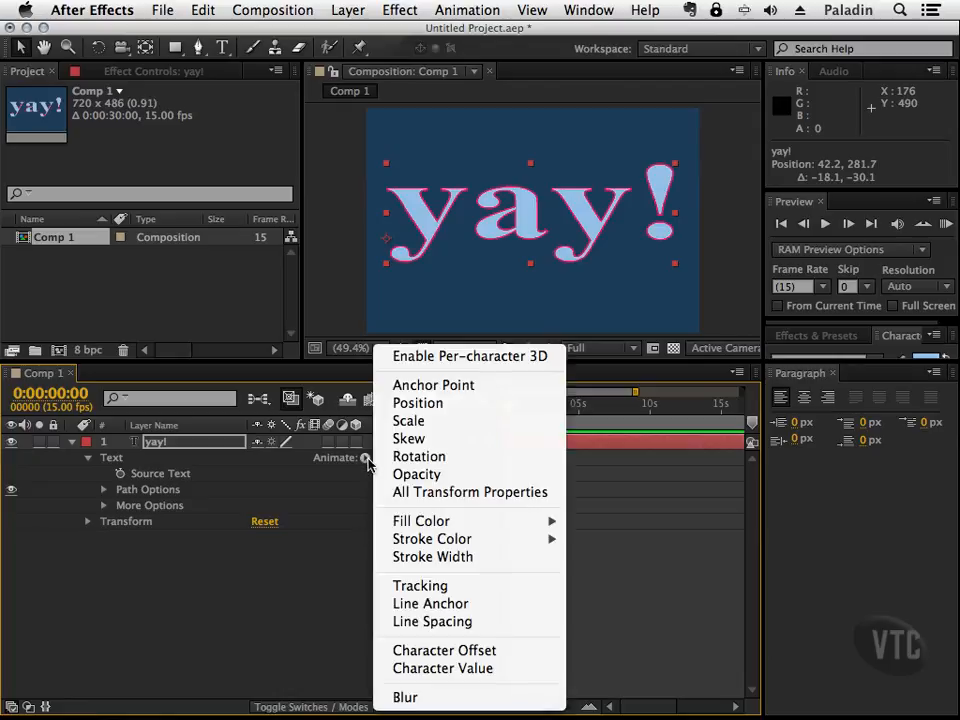
pyautogui.click(451, 558)
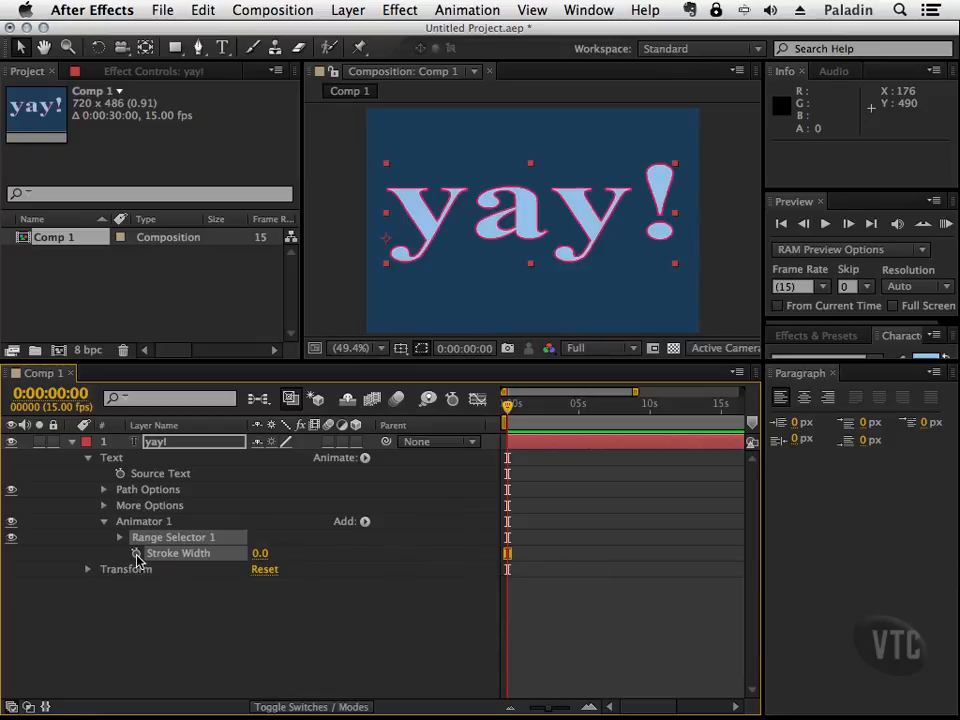
pyautogui.click(136, 554)
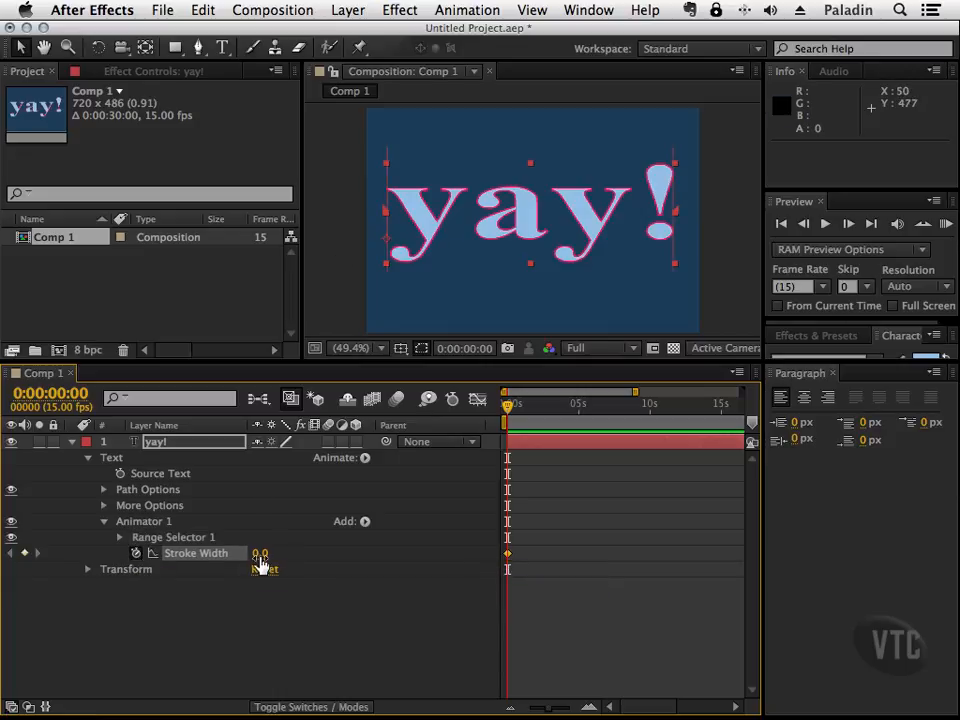
pyautogui.moveTo(260, 558); pyautogui.dragTo(306, 557)
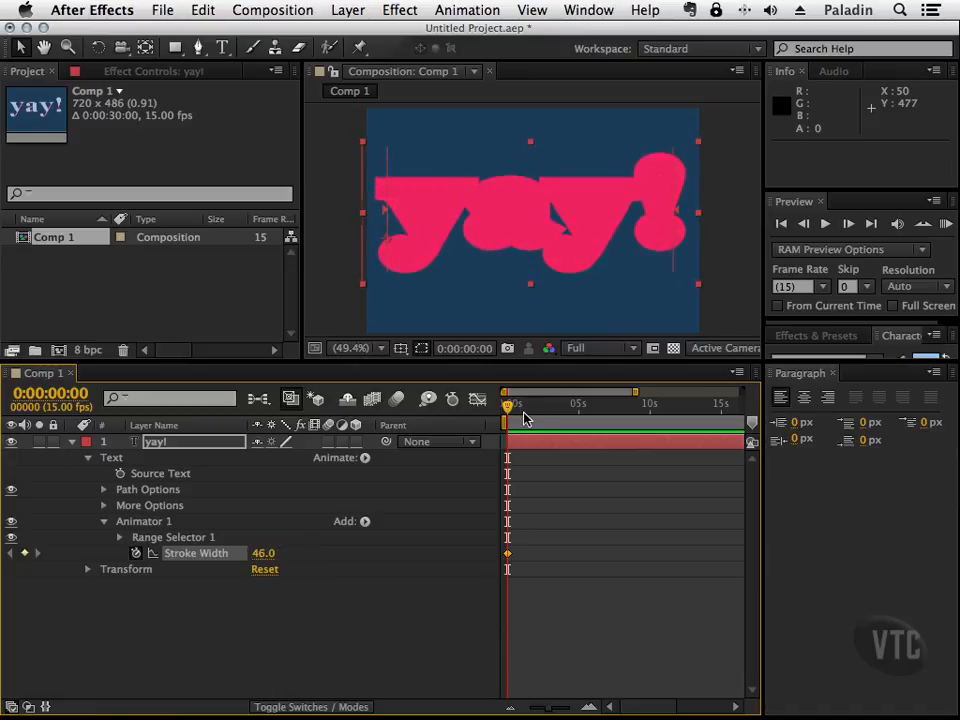
# - Keyframe the animator's Stroke Width at -28 at 0:00:08:13 and scrub back to 0:00:04:09 to check the change
pyautogui.moveTo(508, 407); pyautogui.dragTo(635, 420)
pyautogui.moveTo(262, 553)
pyautogui.mouseDown()
pyautogui.moveTo(195, 553)
pyautogui.moveTo(223, 560)
pyautogui.mouseUp()
pyautogui.moveTo(637, 408)
pyautogui.mouseDown()
pyautogui.moveTo(518, 408)
pyautogui.moveTo(639, 416)
pyautogui.moveTo(562, 412)
pyautogui.moveTo(604, 408)
pyautogui.moveTo(574, 408)
pyautogui.mouseUp()
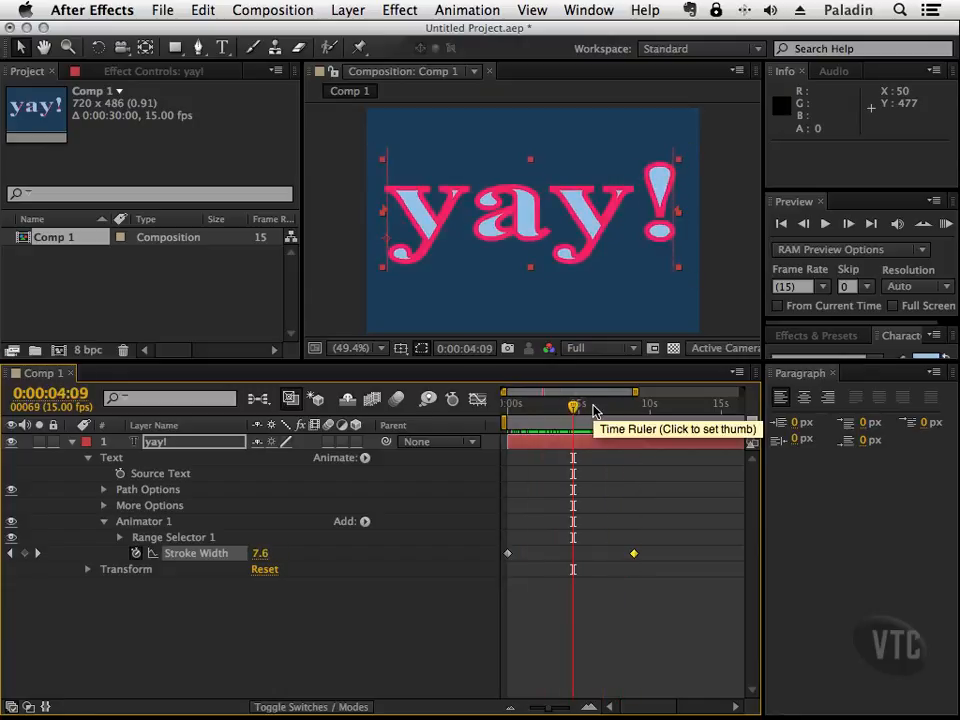
# - Add a Fill Hue property to the existing animator and keyframe it at 0x+263° at 0:00:04:09
pyautogui.click(366, 522)
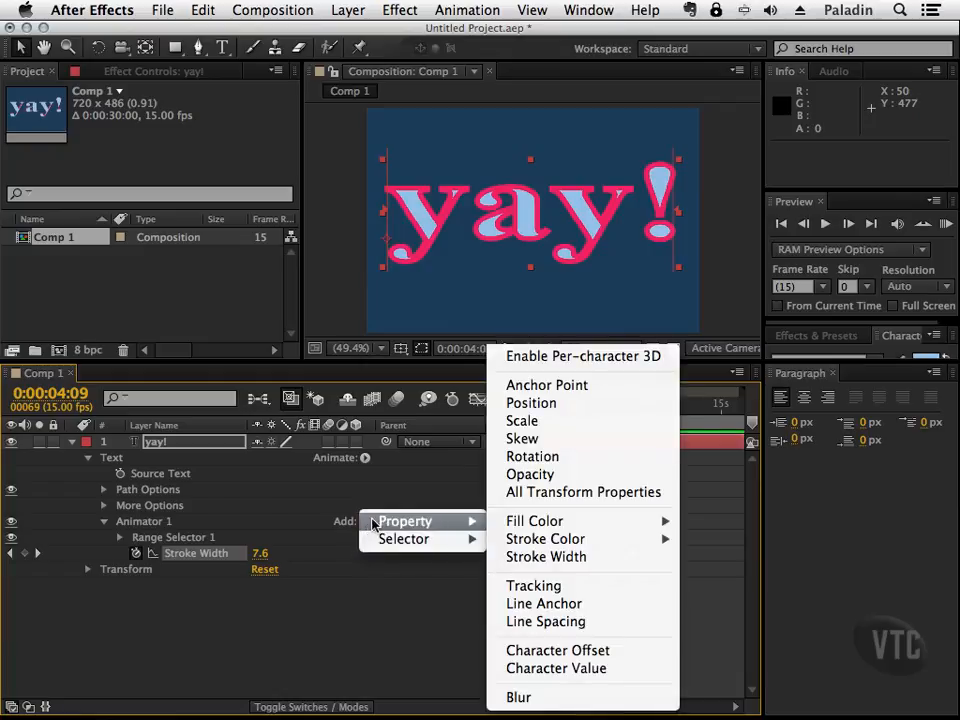
pyautogui.moveTo(587, 520)
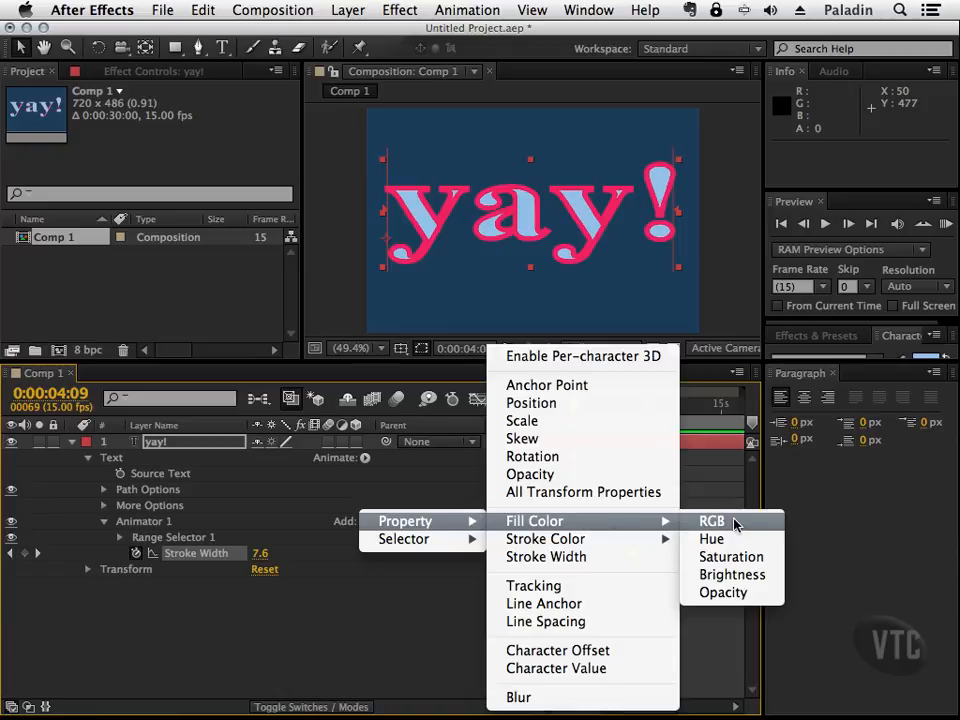
pyautogui.click(712, 539)
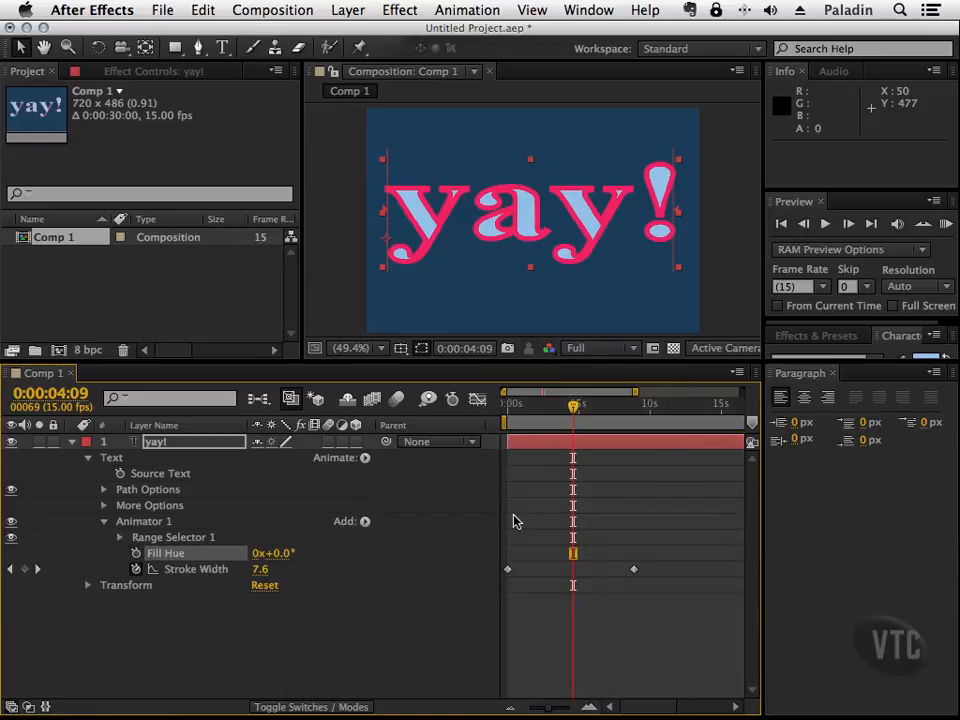
pyautogui.moveTo(276, 556); pyautogui.dragTo(228, 556)
pyautogui.click(136, 553)
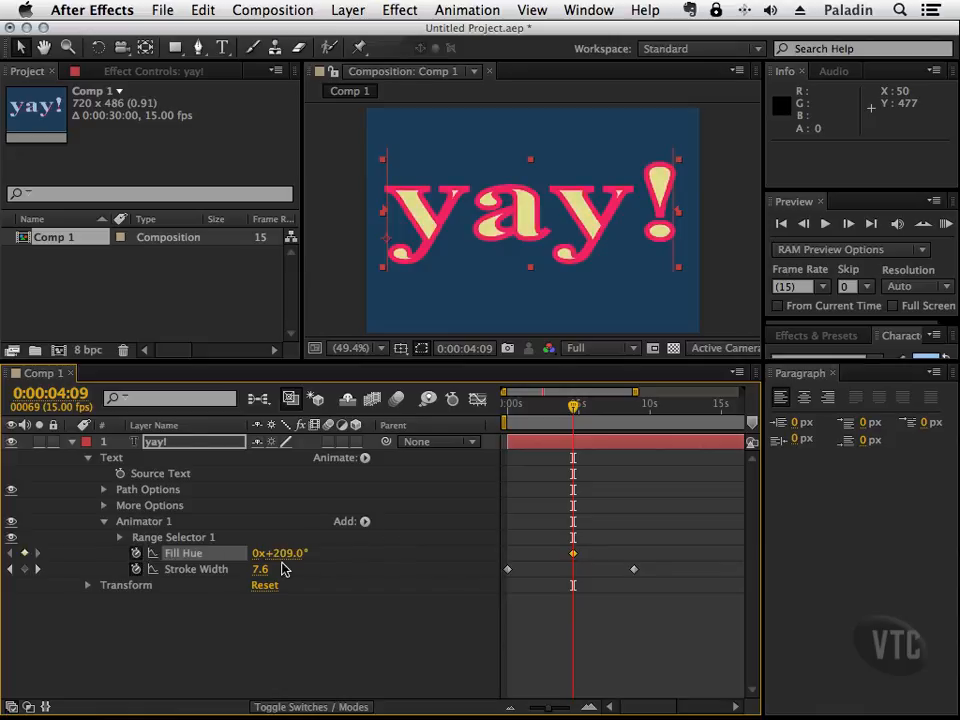
# - At 0:00:00:00, set Stroke Width to 6 and keyframe Fill Hue at 1x+32°, and scrub through the animation
pyautogui.moveTo(572, 410); pyautogui.dragTo(495, 414)
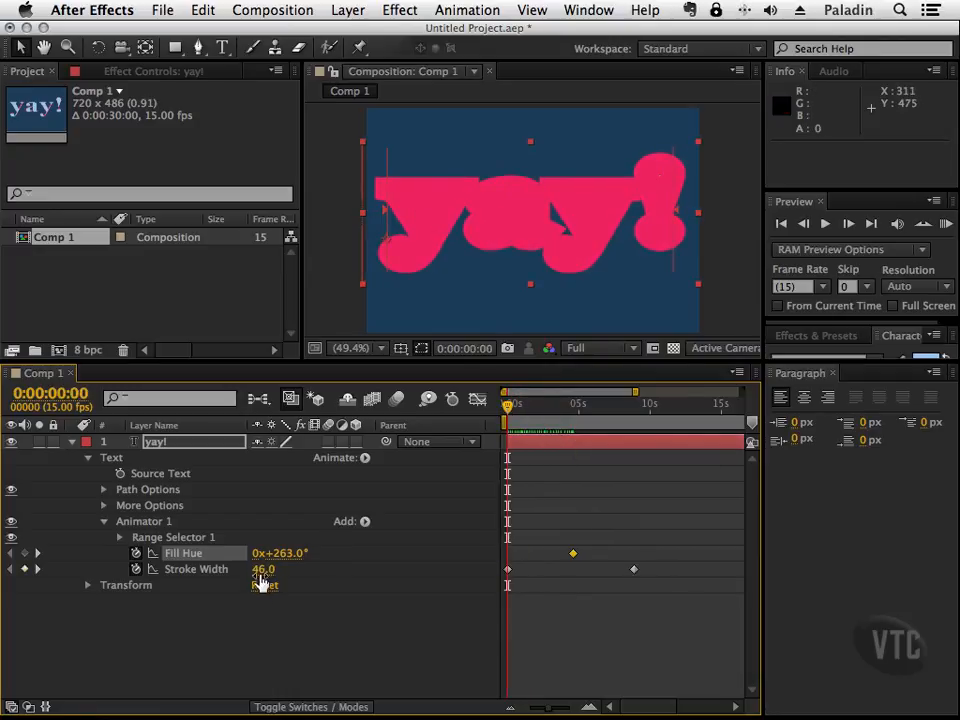
pyautogui.moveTo(262, 569)
pyautogui.mouseDown()
pyautogui.moveTo(227, 569)
pyautogui.moveTo(278, 552)
pyautogui.moveTo(405, 549)
pyautogui.mouseUp()
pyautogui.moveTo(511, 412)
pyautogui.mouseDown()
pyautogui.moveTo(659, 418)
pyautogui.moveTo(502, 418)
pyautogui.mouseUp()
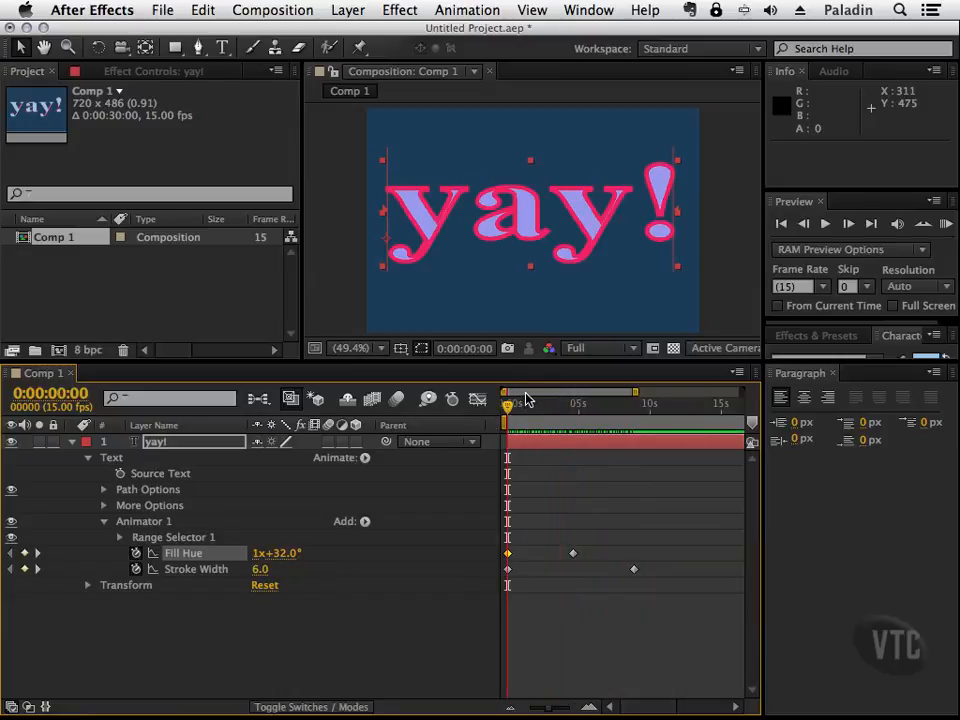
# - Add Skew to the text animator, keyframing Skew and Skew Axis at 0 at 0:00:00:00 and Skew at 17 at 0:00:08:13
pyautogui.click(366, 458)
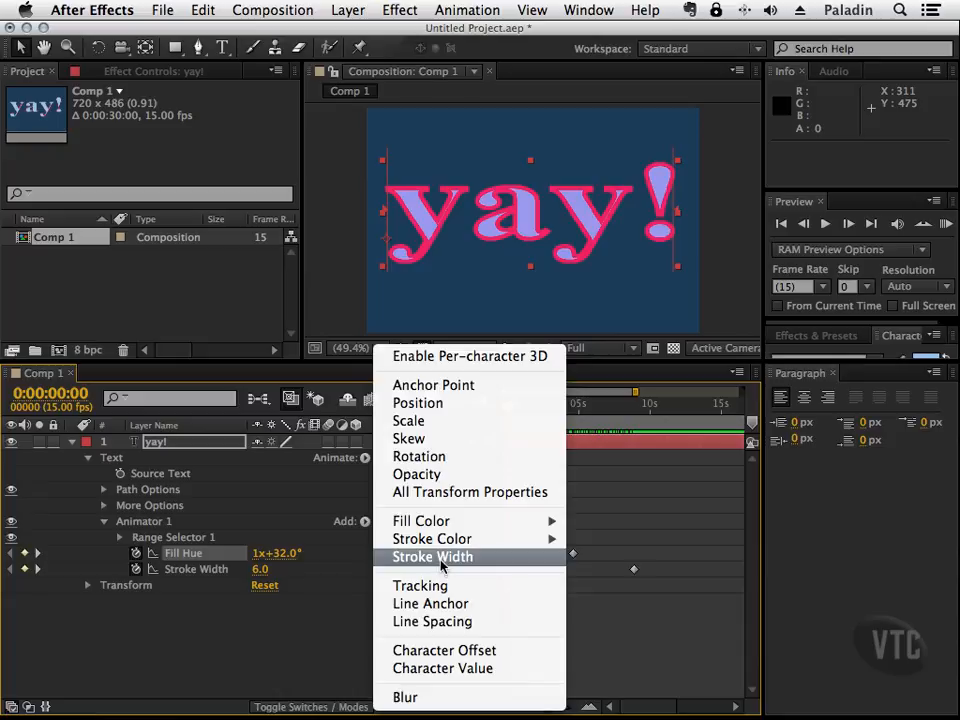
pyautogui.click(450, 439)
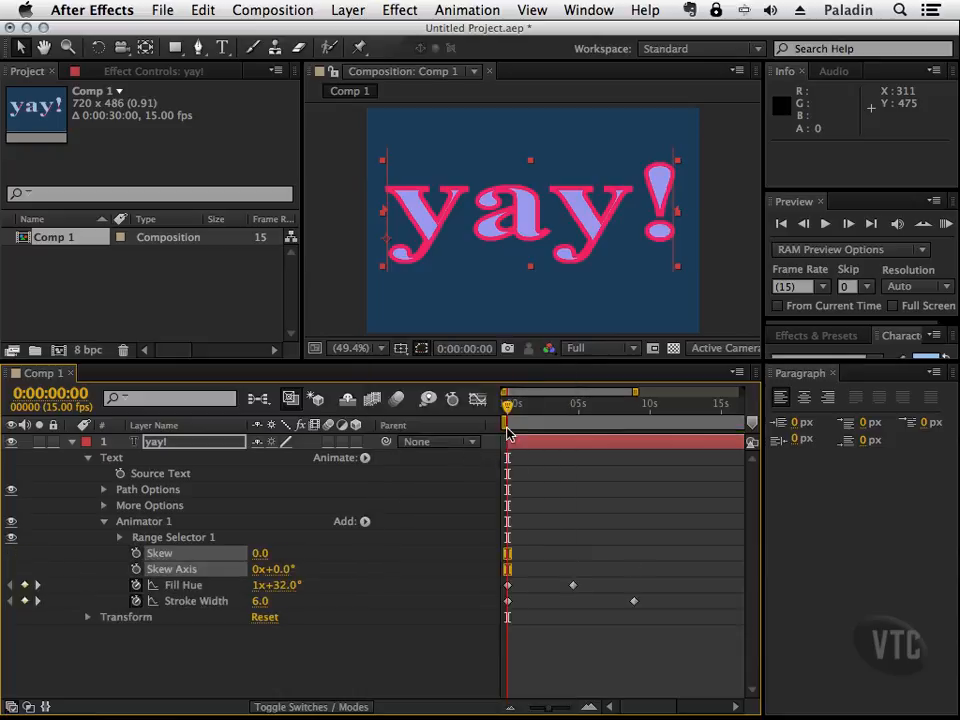
pyautogui.click(136, 555)
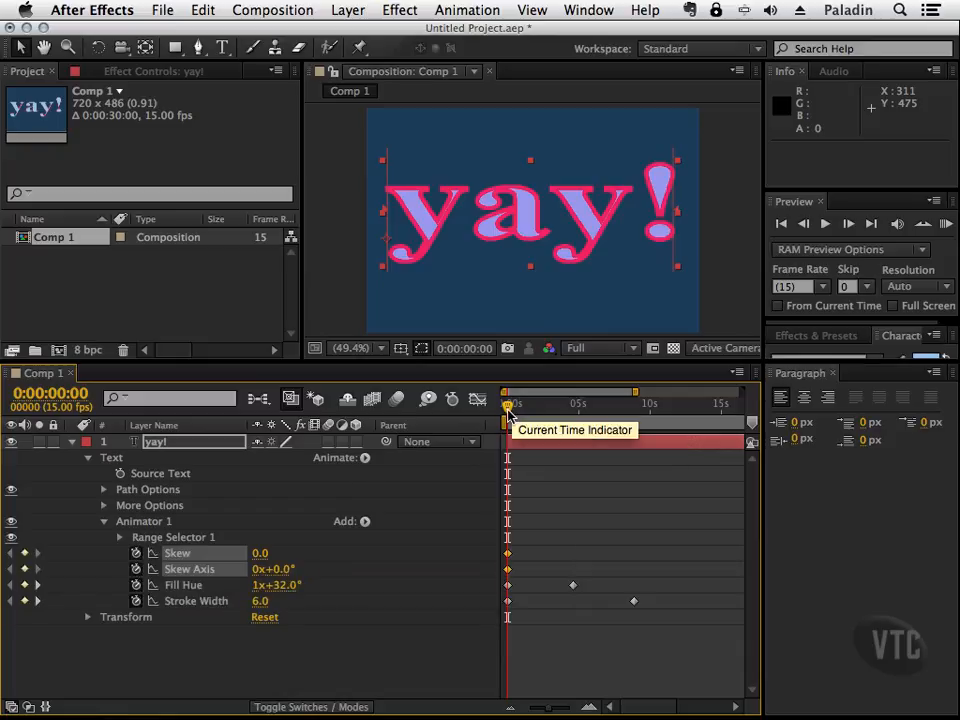
pyautogui.moveTo(508, 410); pyautogui.dragTo(634, 410)
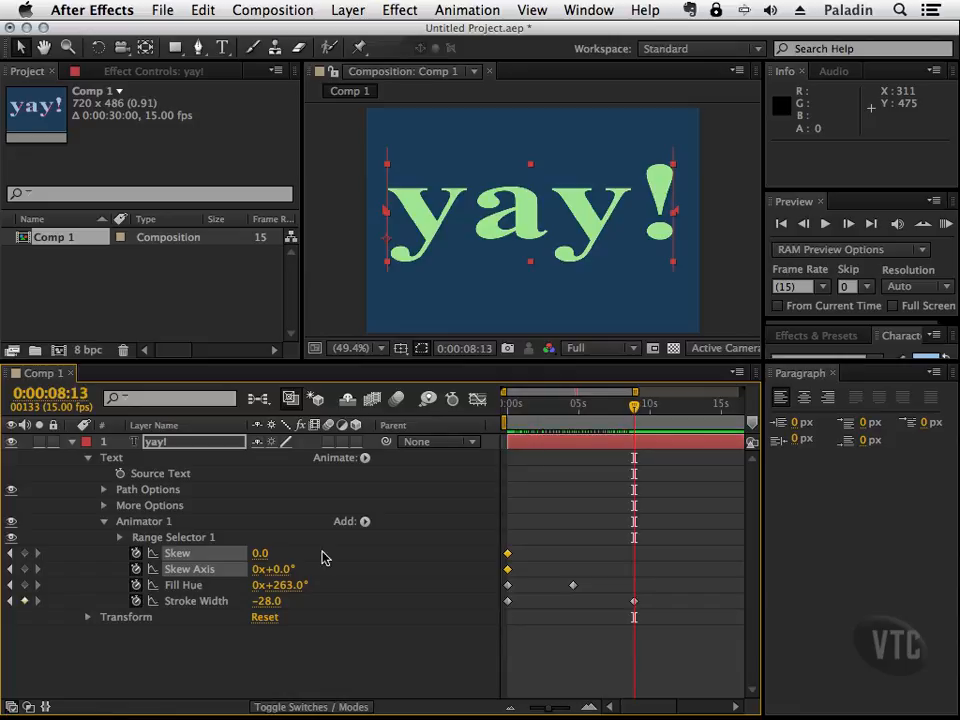
pyautogui.moveTo(262, 553); pyautogui.dragTo(273, 552)
pyautogui.moveTo(634, 410)
pyautogui.mouseDown()
pyautogui.moveTo(531, 413)
pyautogui.moveTo(637, 416)
pyautogui.moveTo(493, 401)
pyautogui.moveTo(624, 409)
pyautogui.moveTo(512, 403)
pyautogui.mouseUp()
# - Add a Blur property to the text animator, keyframed at 0 at 0:00:00:00, 52 at 0:00:04:10 and 0 at 0:00:09:00
pyautogui.click(365, 458)
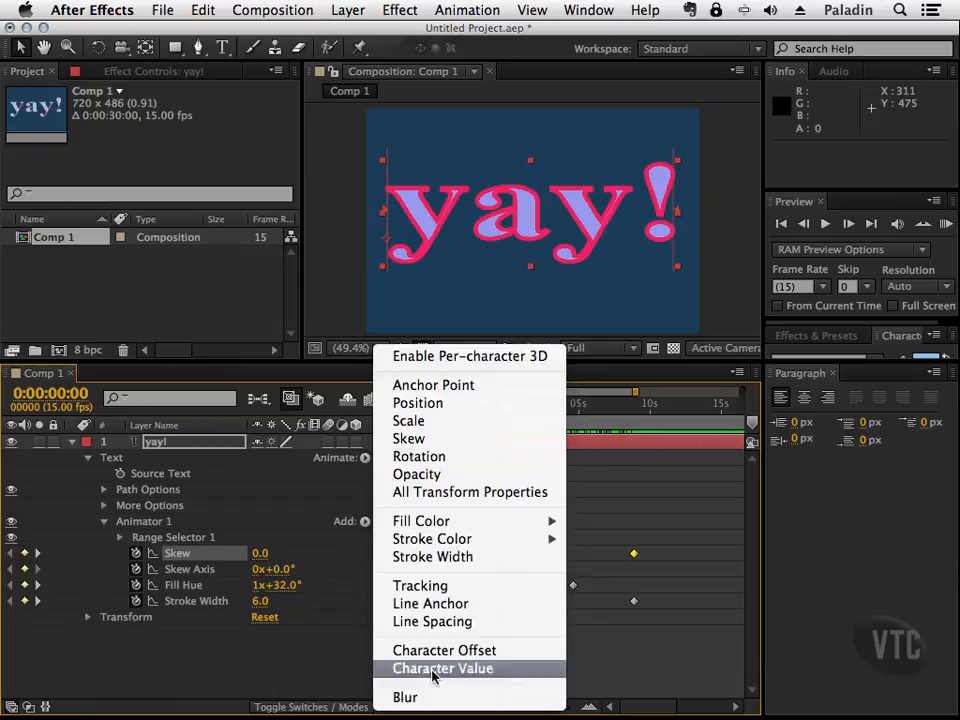
pyautogui.click(406, 697)
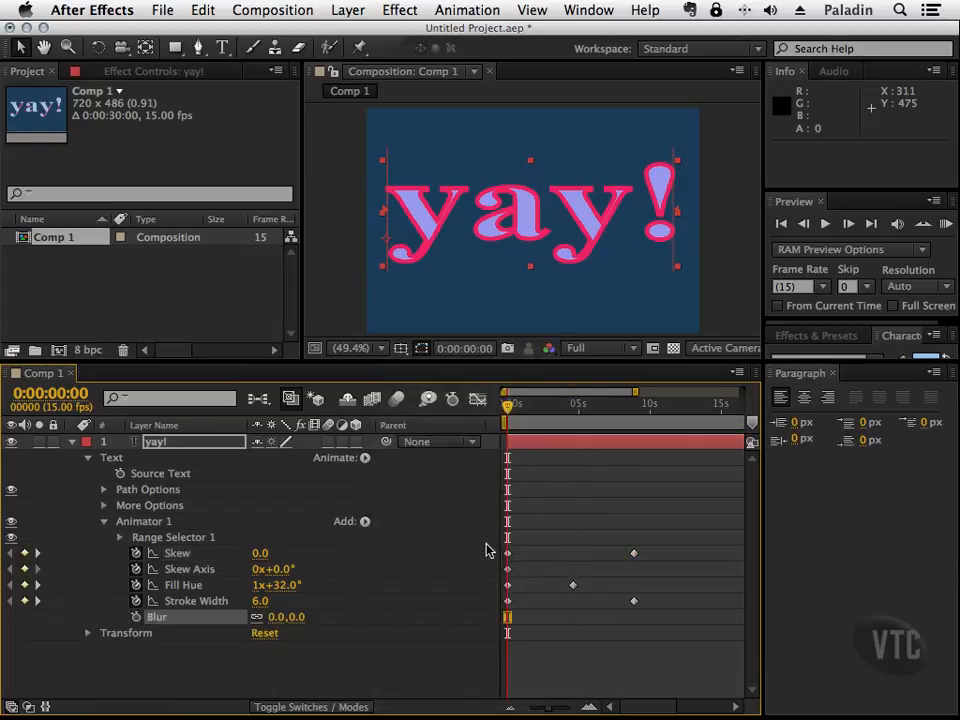
pyautogui.click(137, 617)
pyautogui.moveTo(510, 410); pyautogui.dragTo(574, 410)
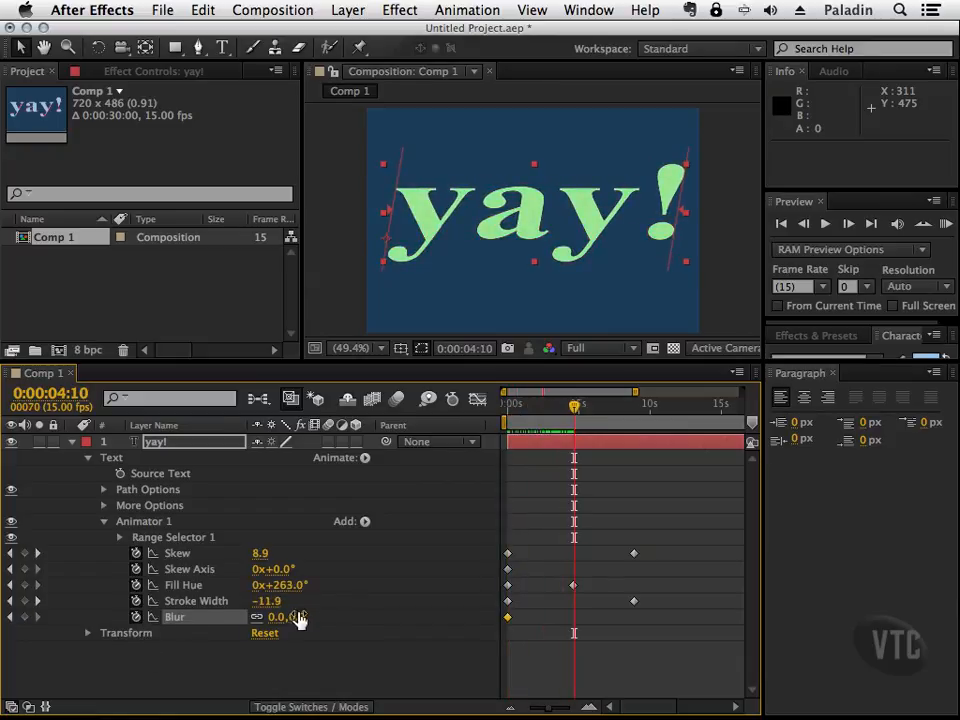
pyautogui.moveTo(286, 617); pyautogui.dragTo(340, 610)
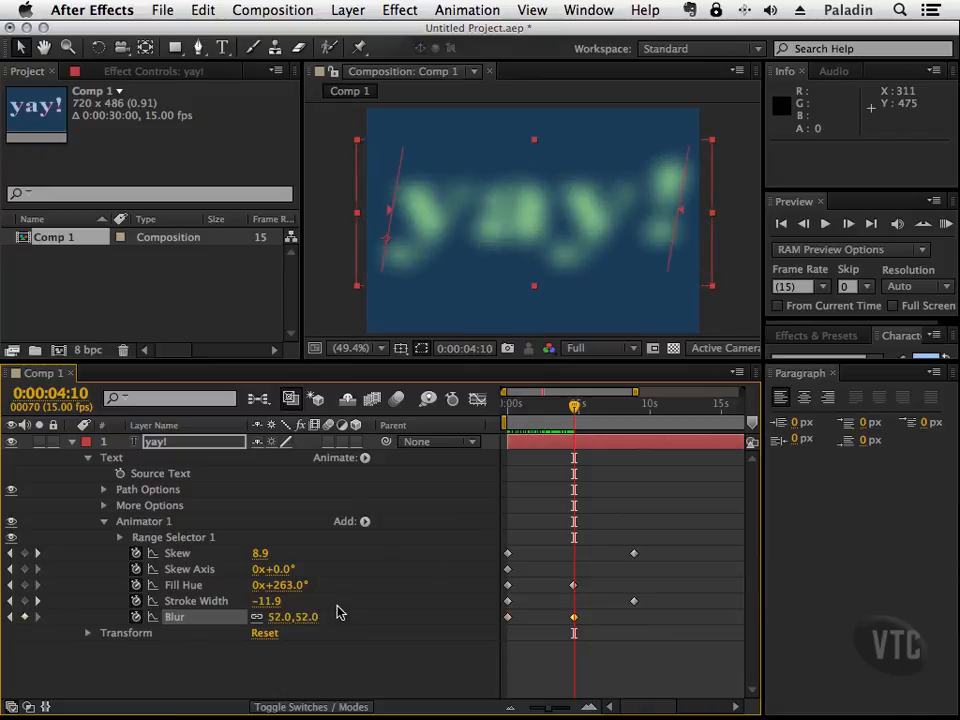
pyautogui.moveTo(574, 412); pyautogui.dragTo(636, 409)
pyautogui.moveTo(300, 619); pyautogui.dragTo(258, 617)
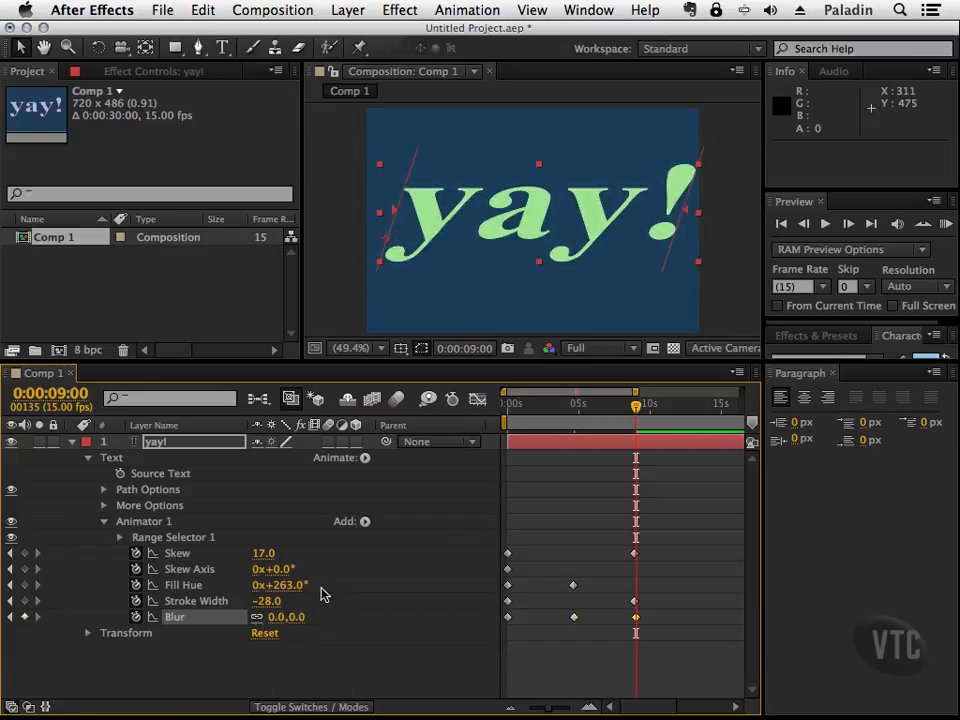
# - Deselect the text layer and scrub through the animation to review it, returning to 0:00:00:00
pyautogui.moveTo(640, 405); pyautogui.dragTo(507, 405)
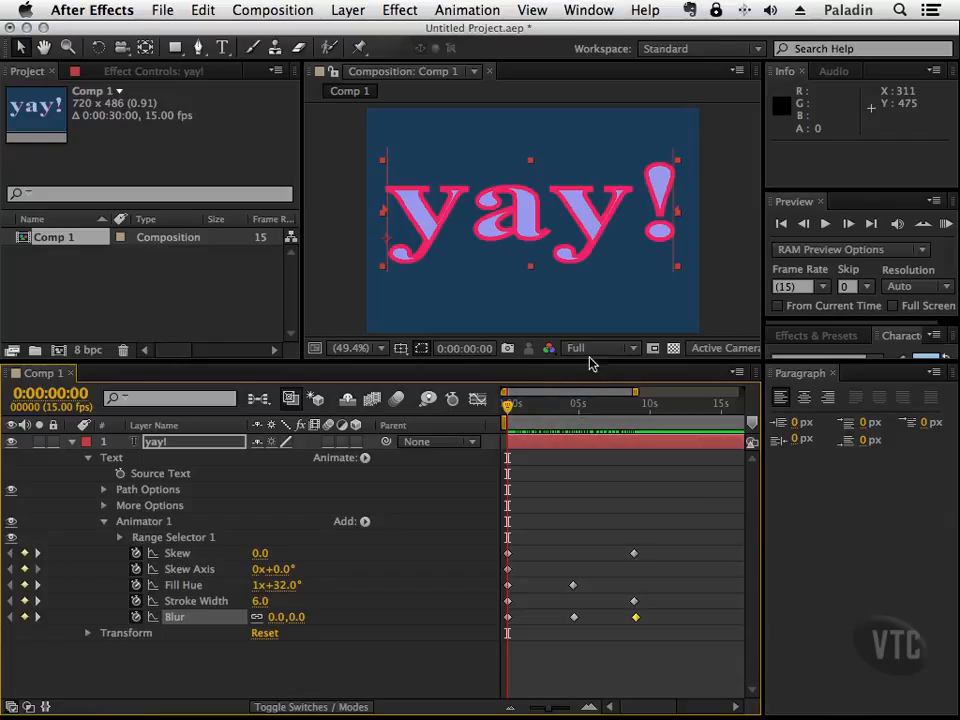
pyautogui.click(719, 316)
pyautogui.moveTo(511, 408)
pyautogui.mouseDown()
pyautogui.moveTo(613, 404)
pyautogui.moveTo(511, 398)
pyautogui.moveTo(643, 404)
pyautogui.moveTo(508, 404)
pyautogui.moveTo(634, 410)
pyautogui.moveTo(507, 415)
pyautogui.mouseUp()
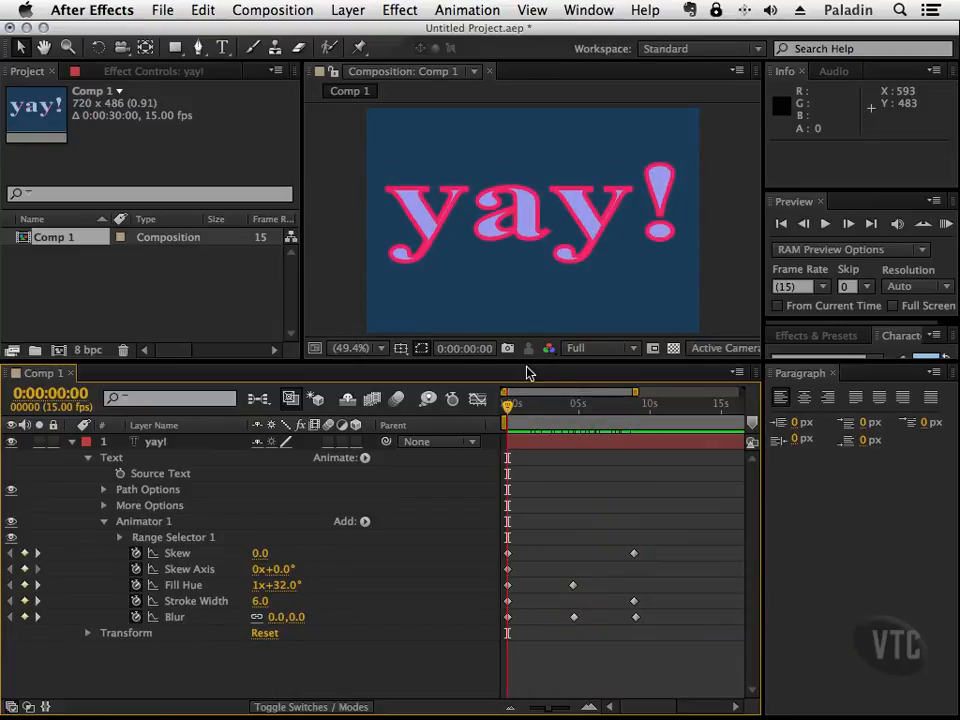
pyautogui.click(365, 458)
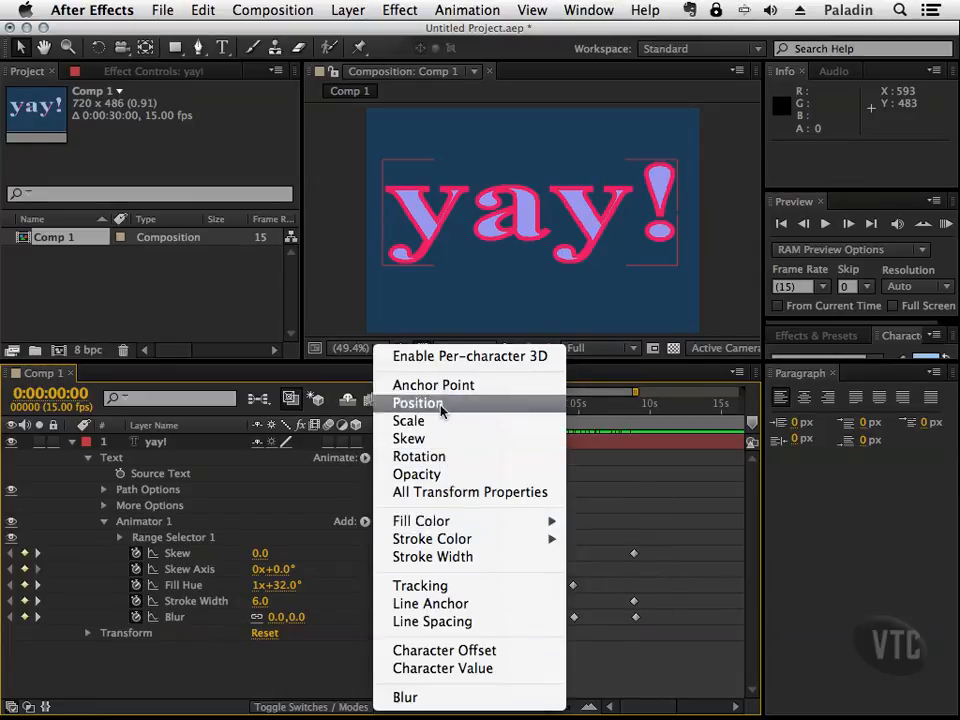
pyautogui.click(359, 505)
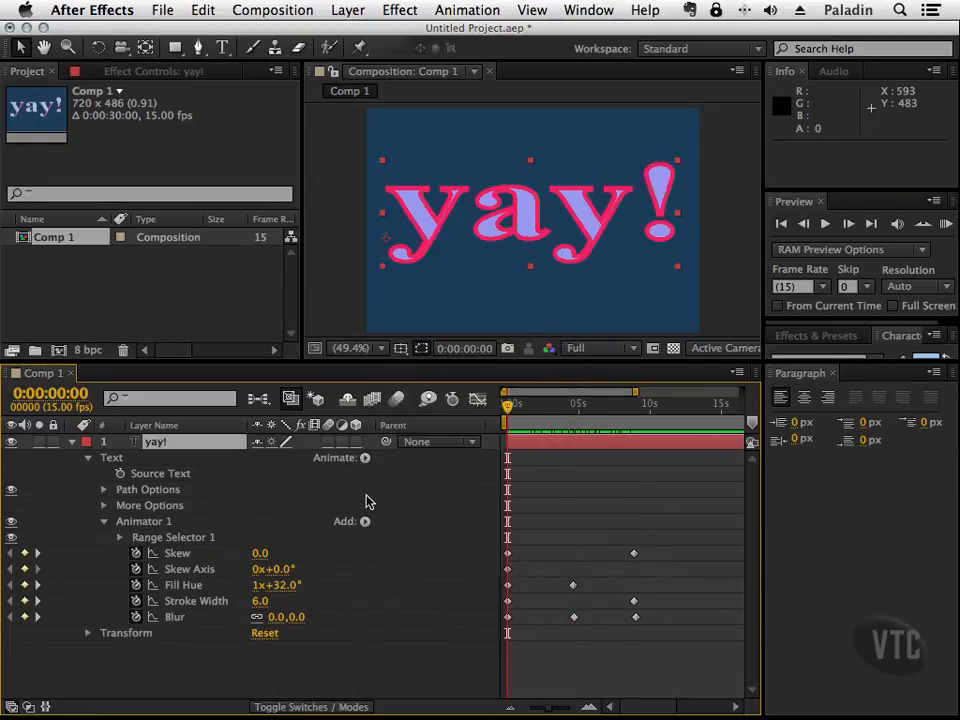